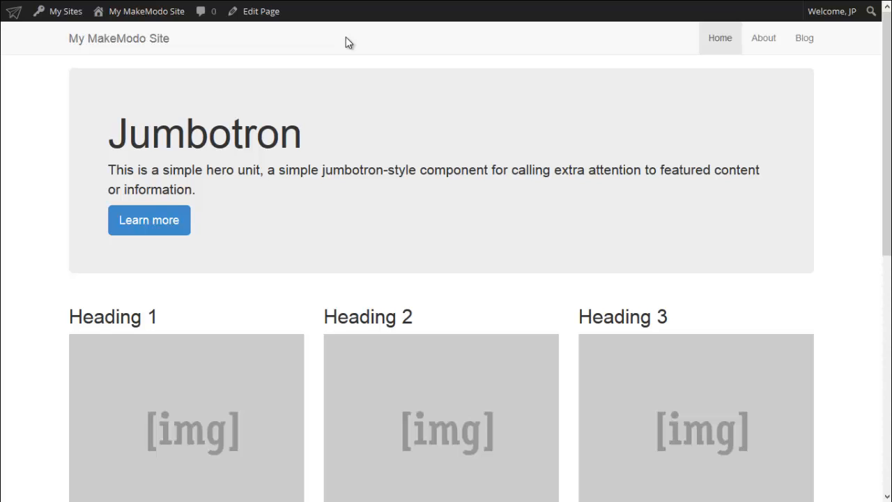
Open the home page for editing and change the hero banner heading to "Jumbotron 1".
{"action": "left_click", "coordinate": [249, 16]}
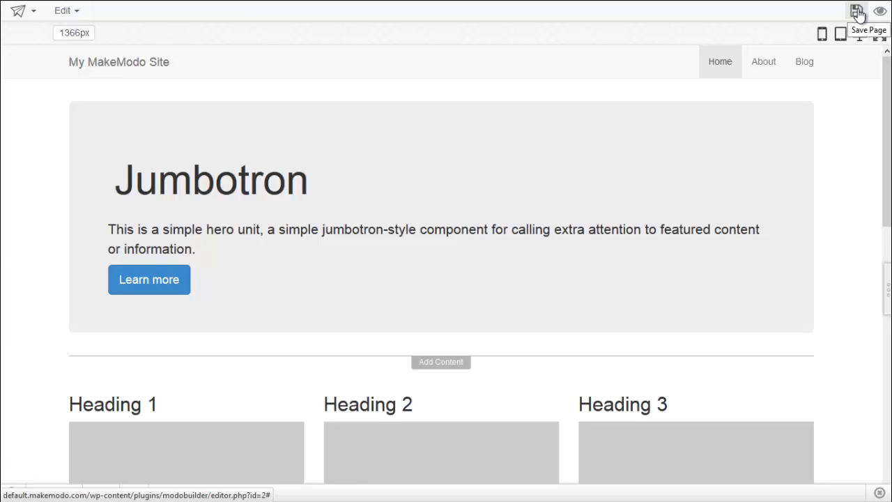
{"action": "left_click", "coordinate": [494, 174]}
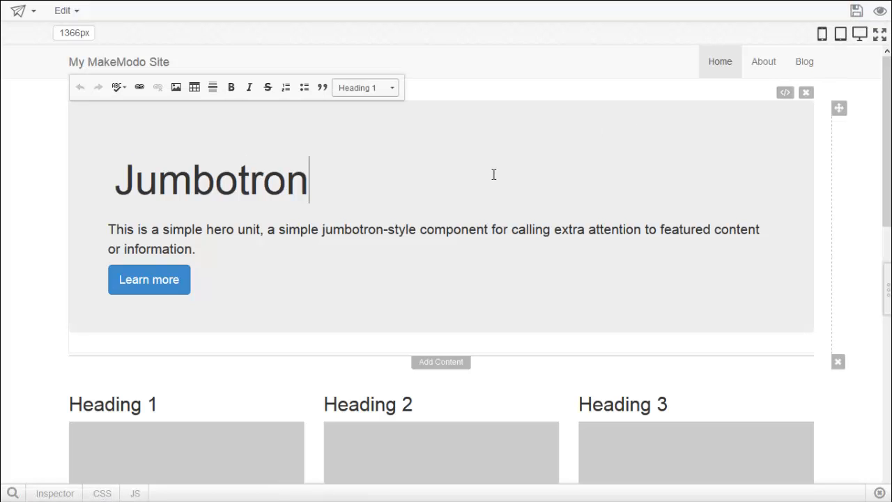
{"action": "type", "text": "1"}
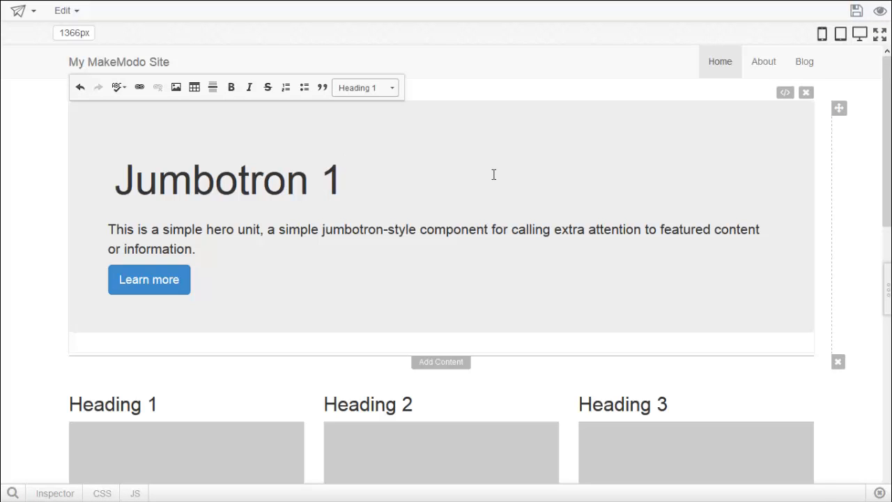
{"action": "left_click", "coordinate": [836, 198]}
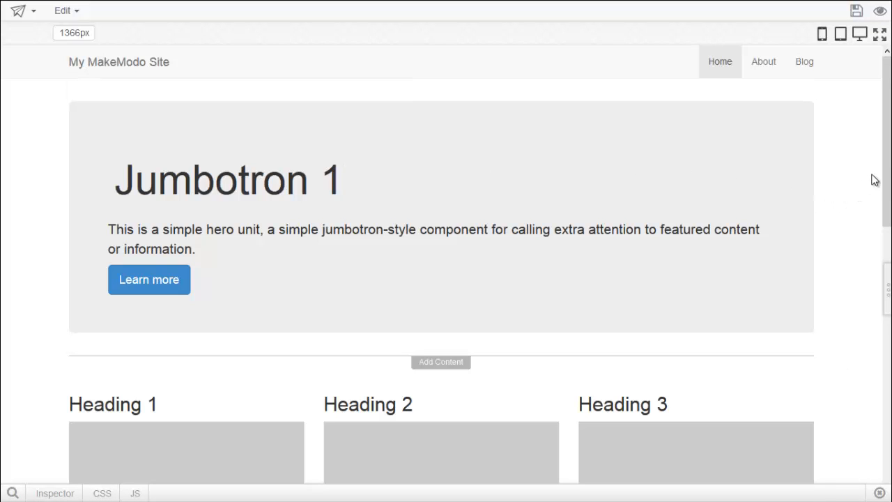
Add a Two Columns [50% 50%] row at the end of the page.
{"action": "left_click_drag", "start_coordinate": [885, 167], "coordinate": [876, 428]}
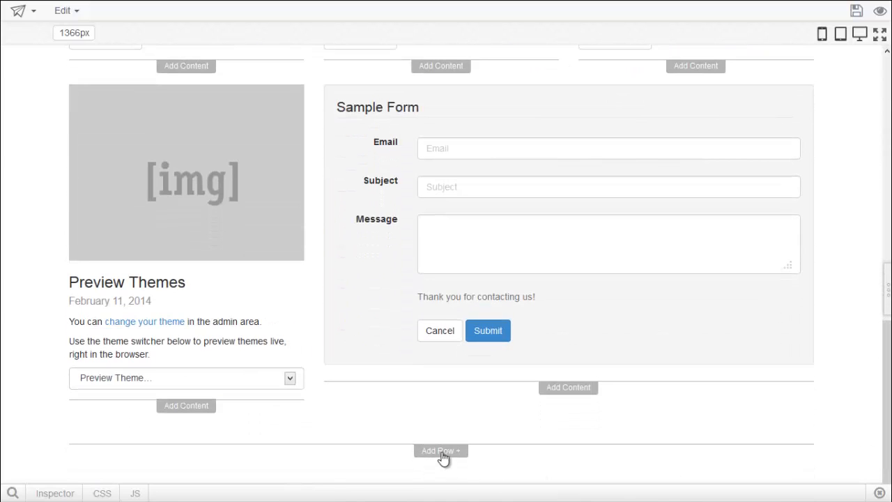
{"action": "left_click", "coordinate": [441, 451]}
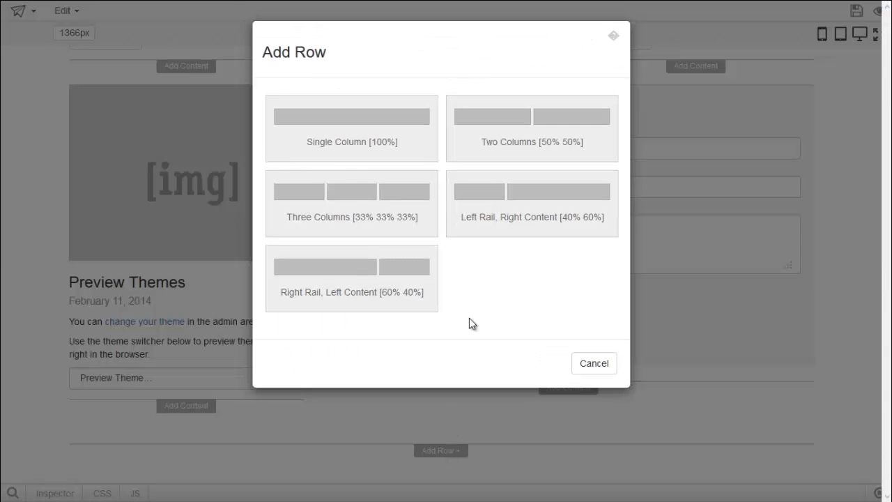
{"action": "left_click", "coordinate": [502, 125]}
Insert a Rich Text module into each of the two columns of the new row.
{"action": "left_click", "coordinate": [255, 405]}
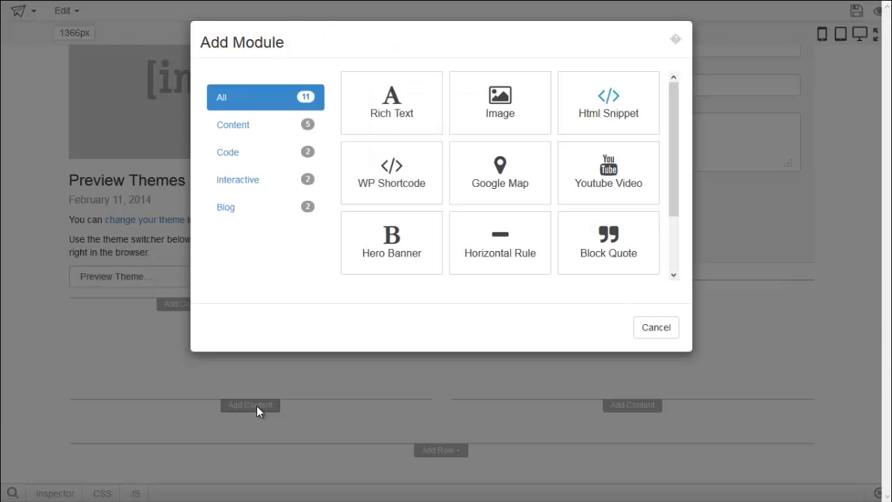
{"action": "left_click", "coordinate": [354, 120]}
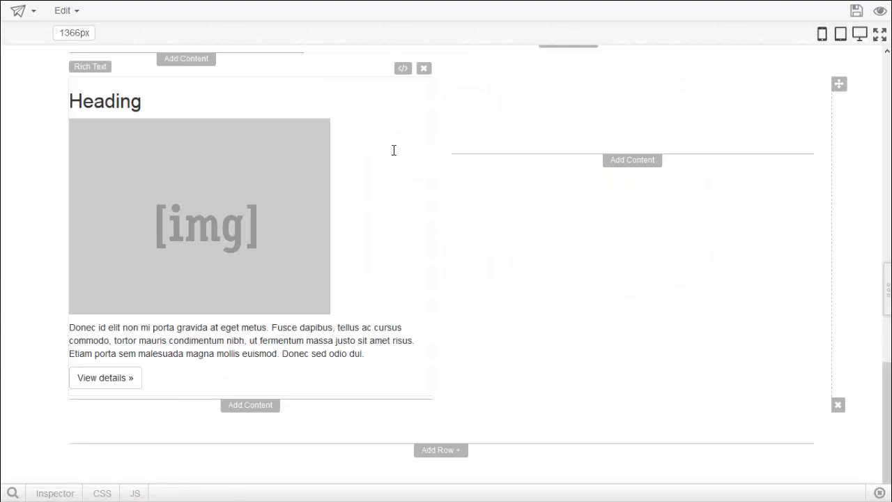
{"action": "left_click", "coordinate": [624, 162]}
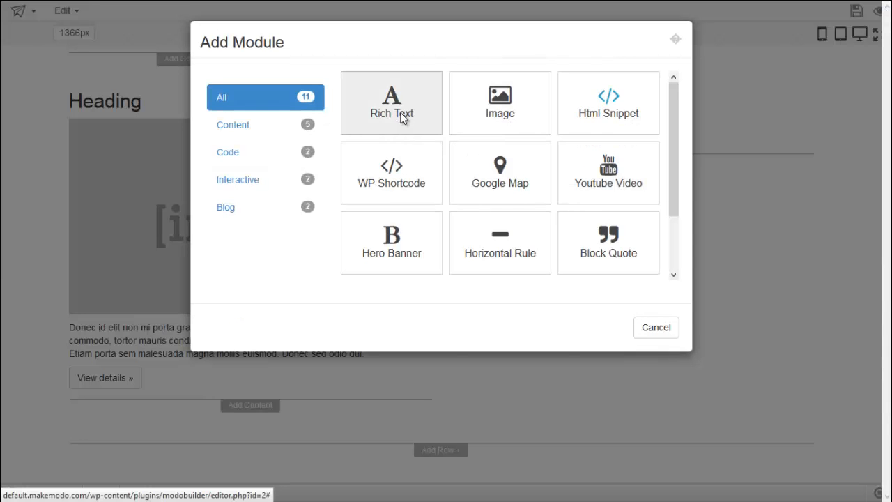
{"action": "left_click", "coordinate": [404, 115]}
Move the first column's Rich Text module into the second column, and return one module to the first column.
{"action": "left_click_drag", "start_coordinate": [84, 66], "coordinate": [462, 162]}
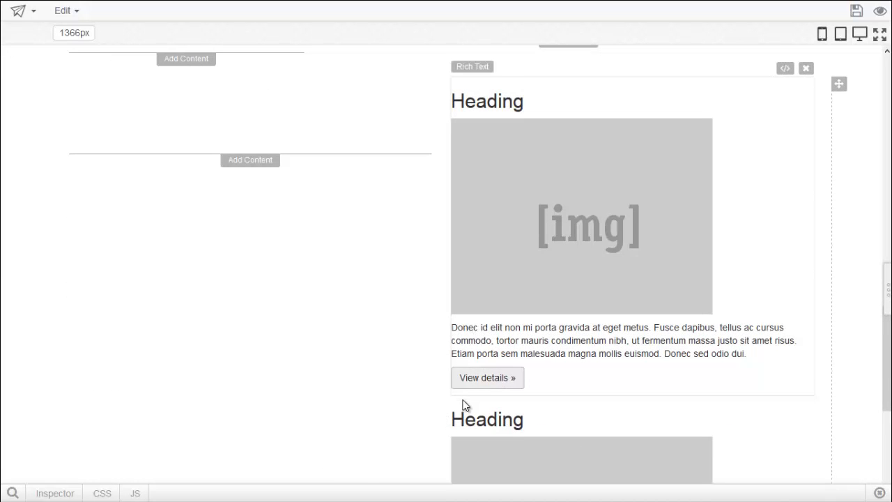
{"action": "left_click_drag", "start_coordinate": [446, 359], "coordinate": [255, 154]}
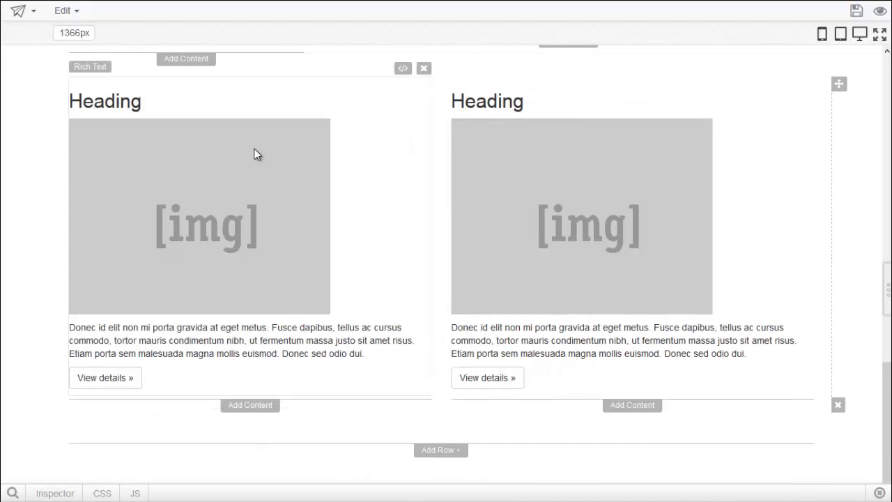
Move the Rich Text module from the new row's first column to above the Sample Form, and remove it there.
{"action": "scroll", "coordinate": [273, 204], "scroll_direction": "up", "scroll_amount": 2}
{"action": "scroll", "coordinate": [272, 205], "scroll_direction": "up", "scroll_amount": 2}
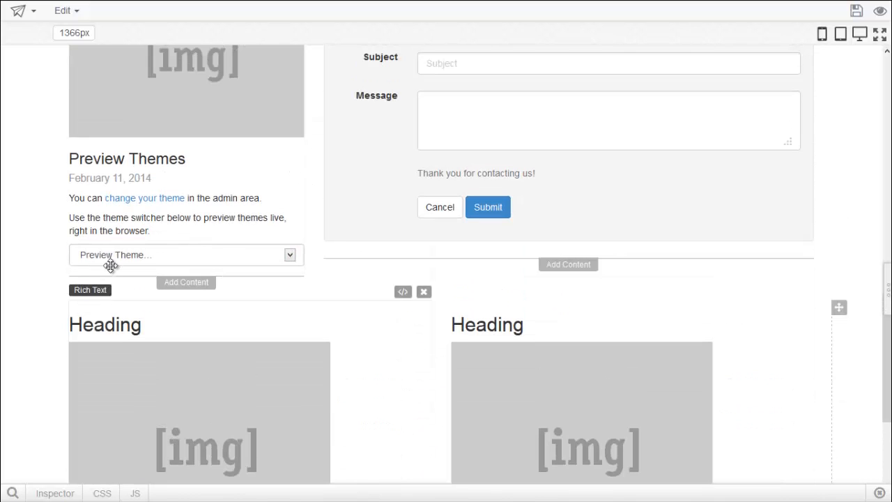
{"action": "left_click_drag", "start_coordinate": [105, 268], "coordinate": [353, 127]}
{"action": "scroll", "coordinate": [286, 174], "scroll_direction": "up", "scroll_amount": 3}
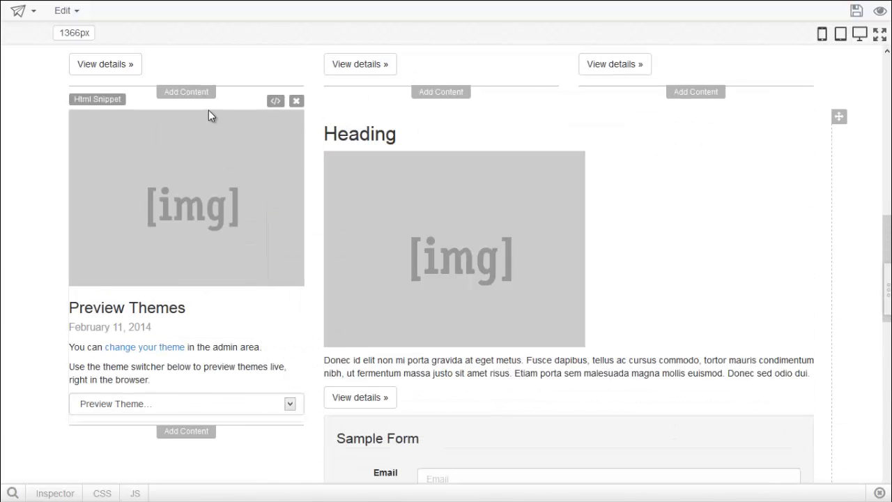
{"action": "mouse_move", "coordinate": [360, 103]}
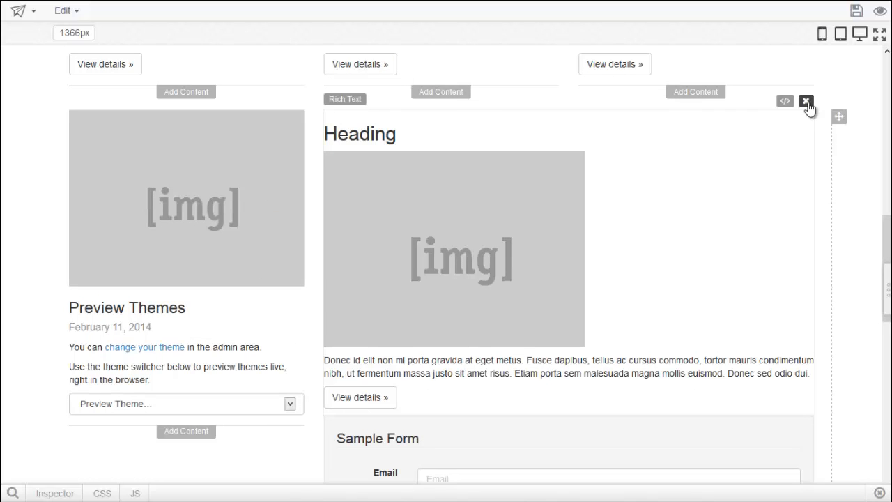
{"action": "left_click", "coordinate": [806, 100]}
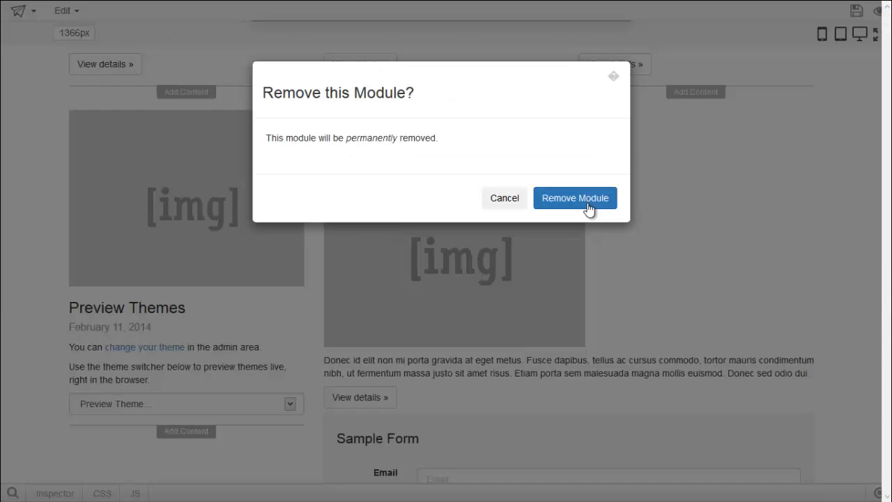
{"action": "left_click", "coordinate": [589, 203]}
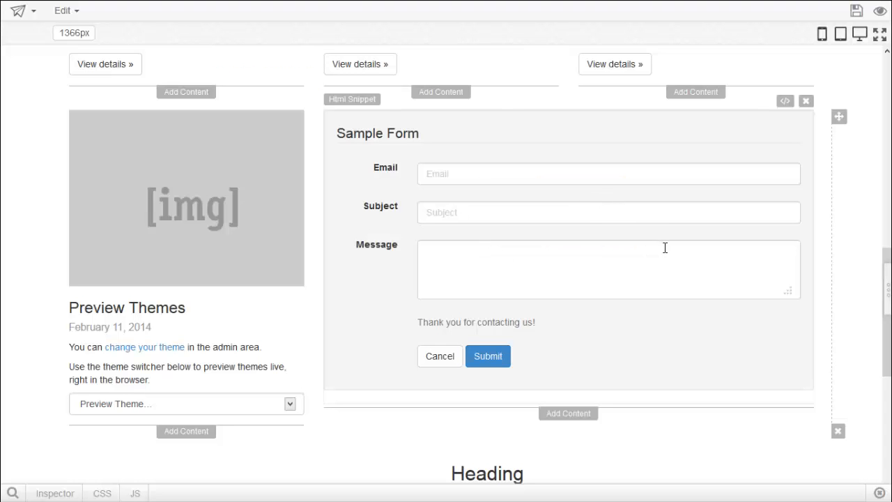
Move the row holding Preview Themes and the Sample Form above the three-column headings row.
{"action": "left_click_drag", "start_coordinate": [838, 119], "coordinate": [802, 125]}
{"action": "scroll", "coordinate": [769, 167], "scroll_direction": "up", "scroll_amount": 1}
{"action": "scroll", "coordinate": [769, 171], "scroll_direction": "up", "scroll_amount": 1}
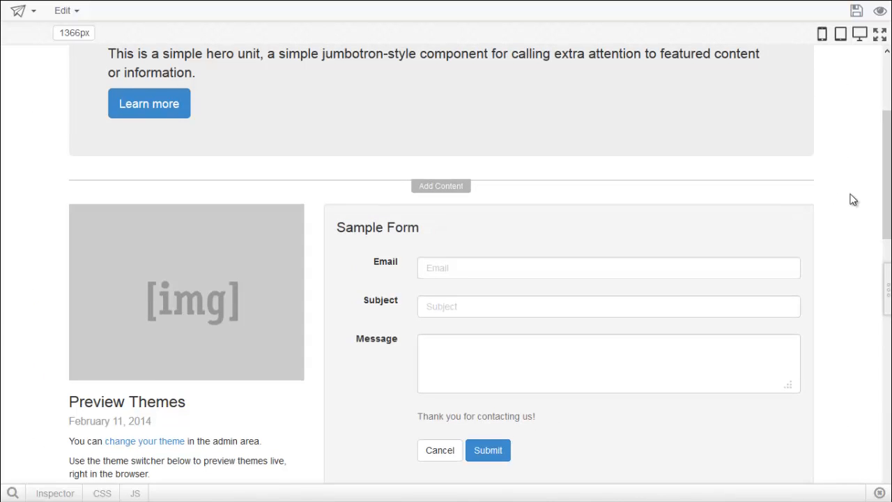
{"action": "left_click_drag", "start_coordinate": [842, 214], "coordinate": [834, 249]}
Remove the row holding Preview Themes and the Sample Form from the page.
{"action": "scroll", "coordinate": [830, 241], "scroll_direction": "down", "scroll_amount": 4}
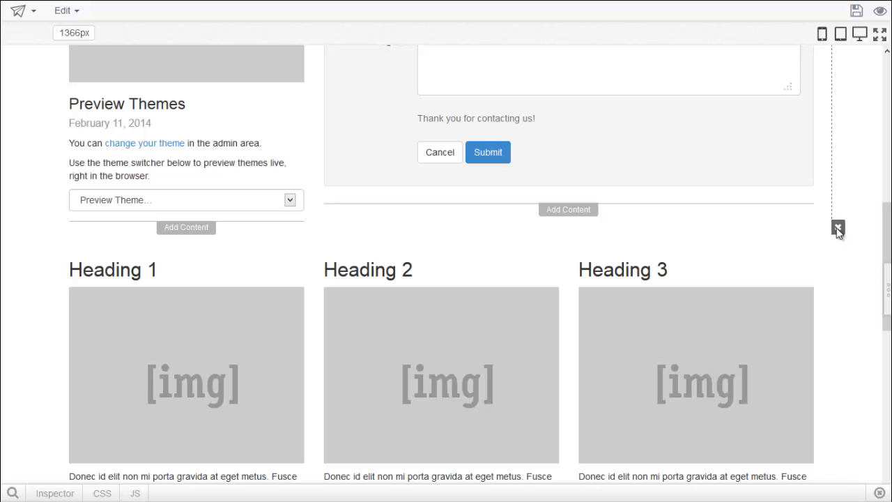
{"action": "left_click", "coordinate": [837, 228]}
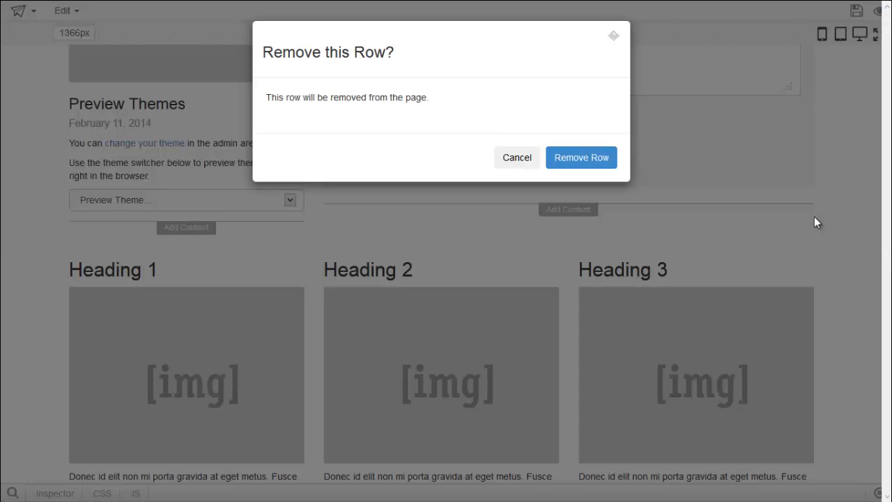
{"action": "left_click", "coordinate": [606, 157]}
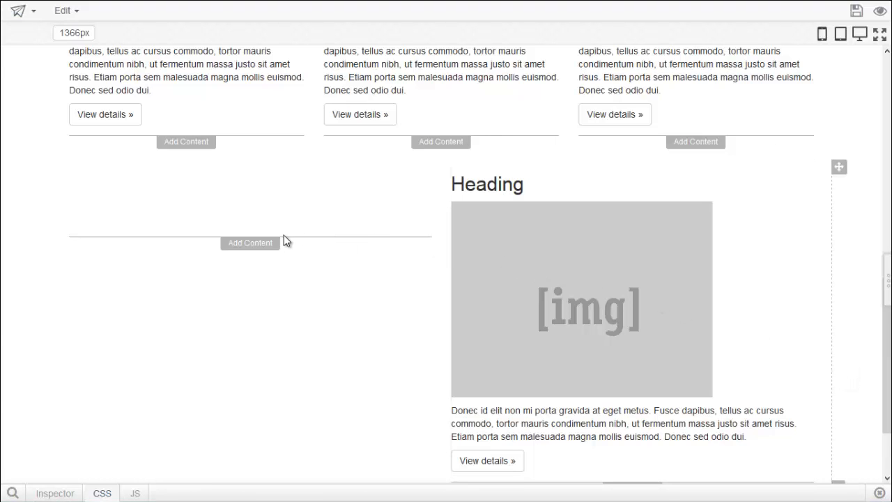
Add a Rich Text module to the empty column of the two-column row and delete its placeholder image.
{"action": "left_click", "coordinate": [264, 245]}
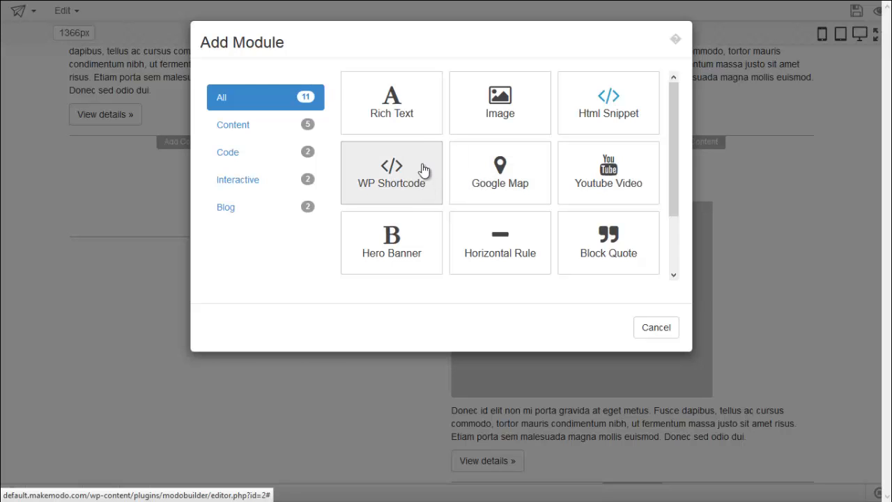
{"action": "left_click", "coordinate": [417, 111]}
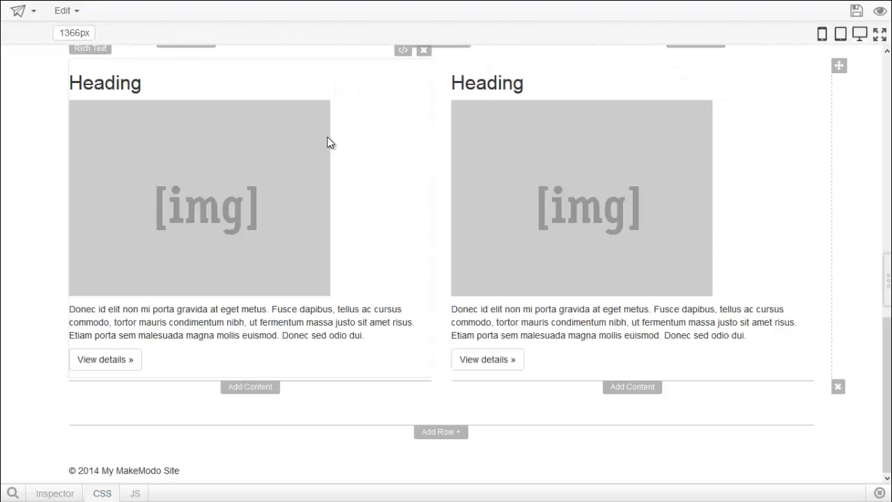
{"action": "left_click", "coordinate": [214, 93]}
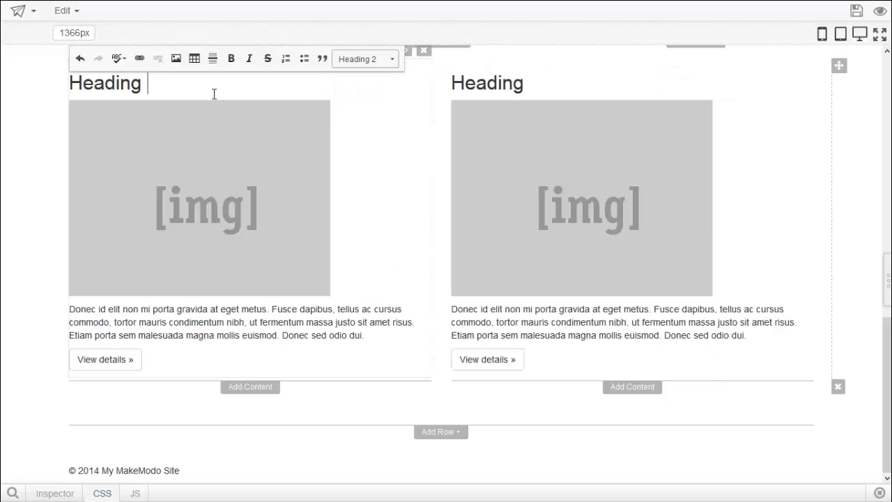
{"action": "key", "text": "BackSpace"}
{"action": "key", "text": "BackSpace"}
{"action": "key", "text": "BackSpace"}
{"action": "left_click", "coordinate": [193, 138]}
{"action": "key", "text": "Delete"}
{"action": "key", "text": "BackSpace"}
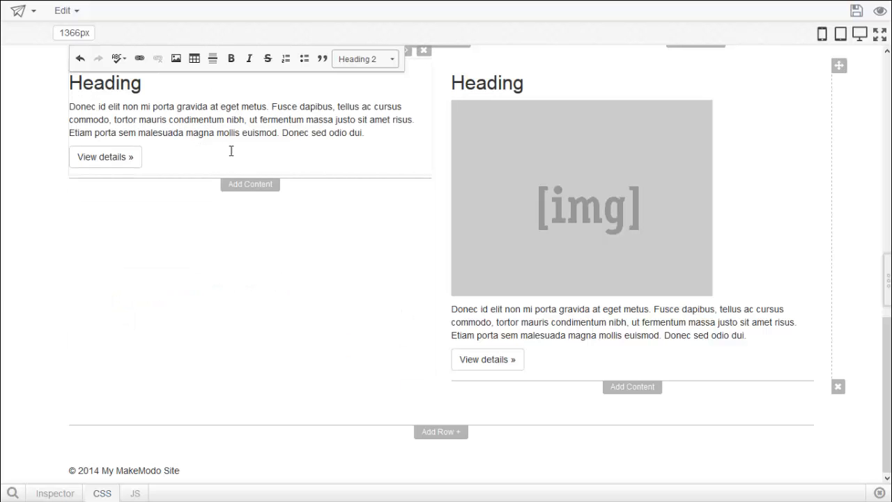
Remove the image-less Rich Text module from the first column of the two-column row.
{"action": "scroll", "coordinate": [418, 111], "scroll_direction": "up", "scroll_amount": 1}
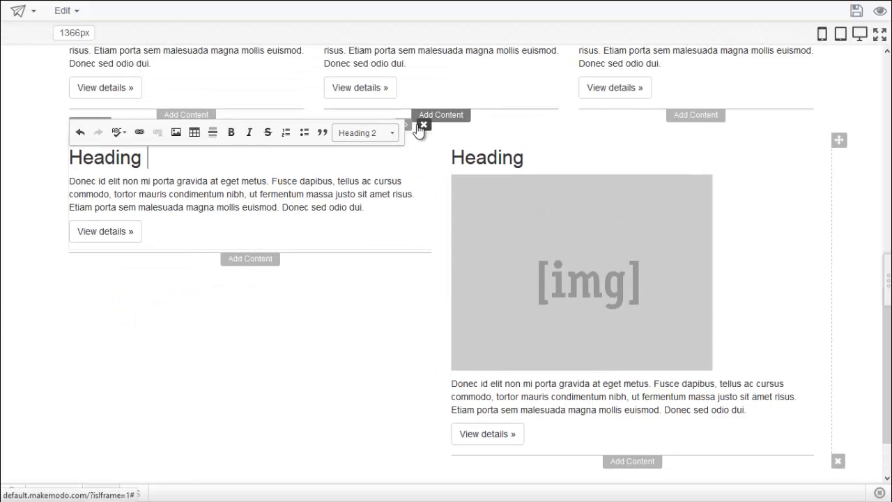
{"action": "left_click", "coordinate": [423, 124]}
{"action": "left_click", "coordinate": [567, 197]}
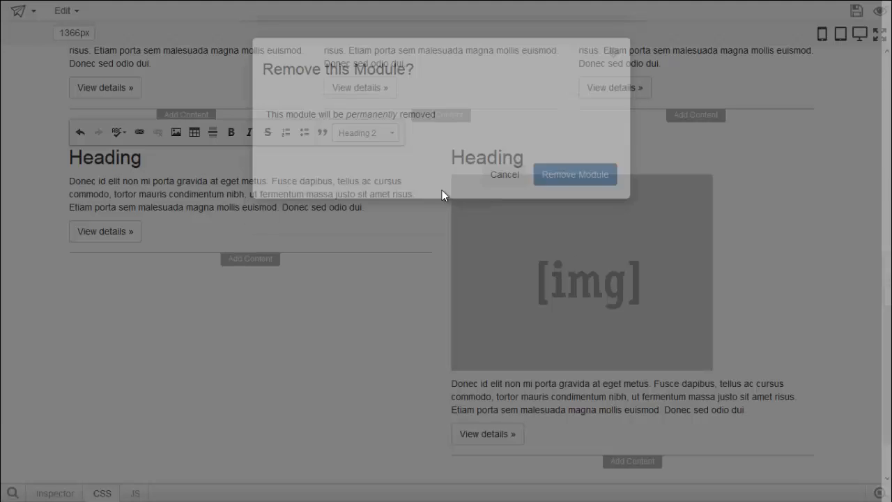
Add an Html Snippet module to the empty column, change its h2 text to "Hello World!!!", save the code and close the code editor.
{"action": "left_click", "coordinate": [265, 217]}
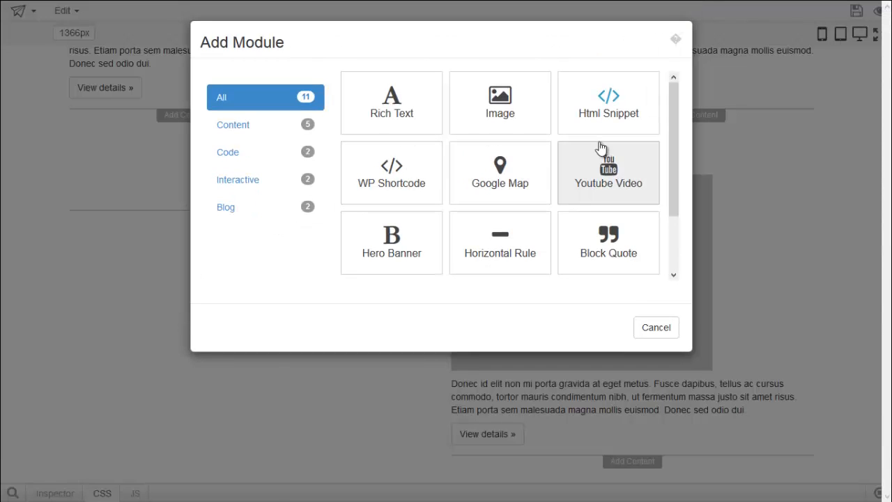
{"action": "left_click", "coordinate": [610, 115]}
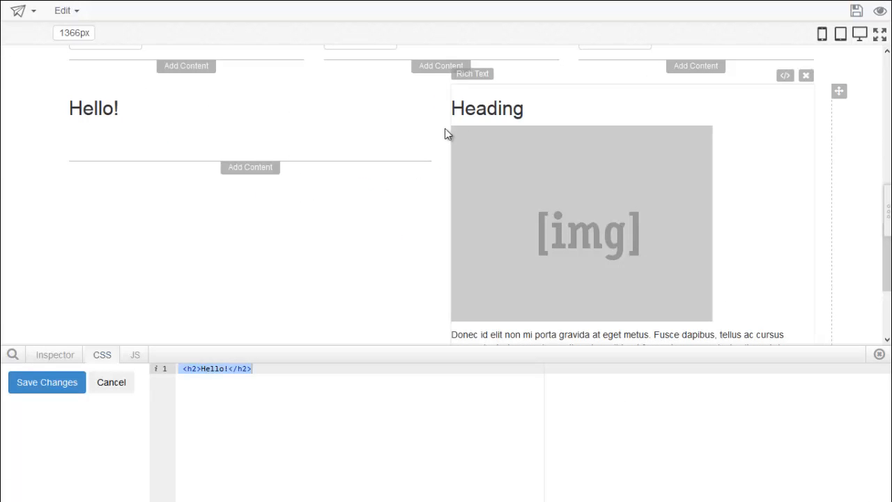
{"action": "mouse_move", "coordinate": [418, 111]}
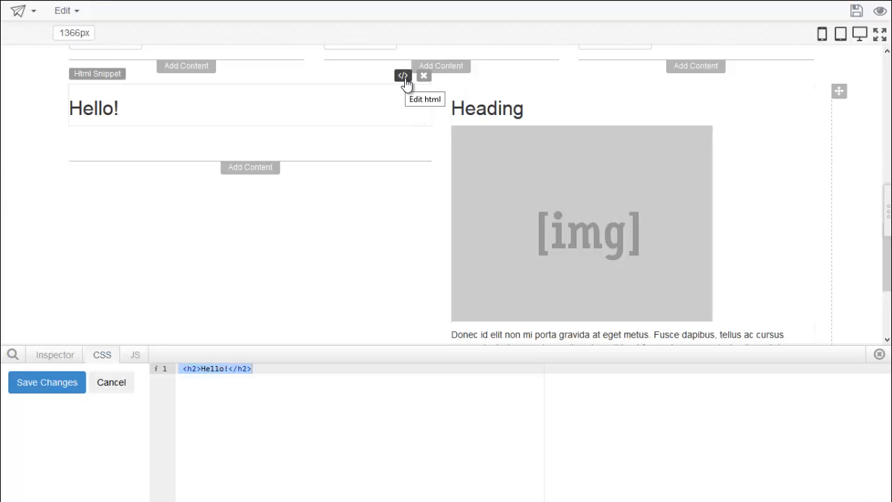
{"action": "left_click", "coordinate": [226, 368]}
{"action": "type", "text": "World"}
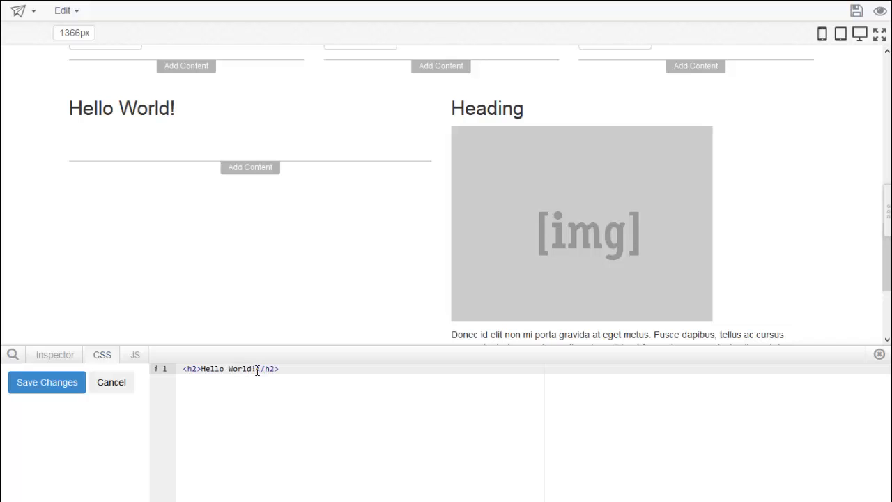
{"action": "type", "text": "!!"}
{"action": "left_click", "coordinate": [56, 390]}
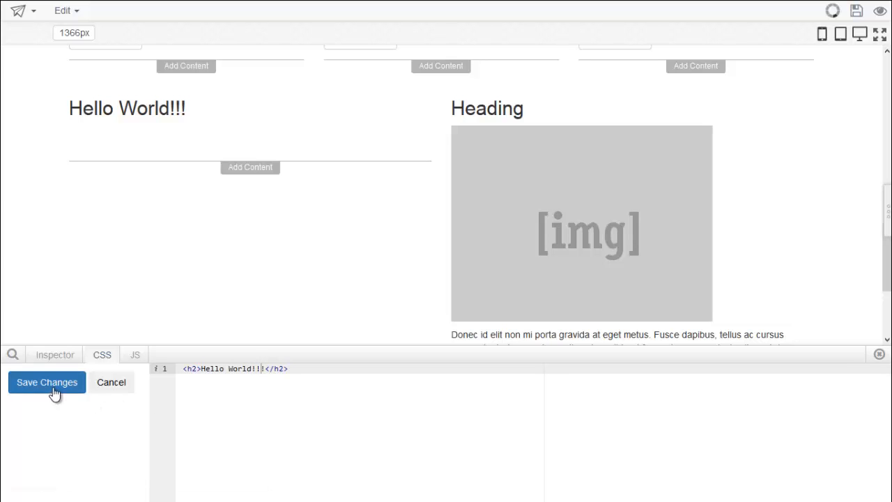
{"action": "left_click", "coordinate": [301, 391]}
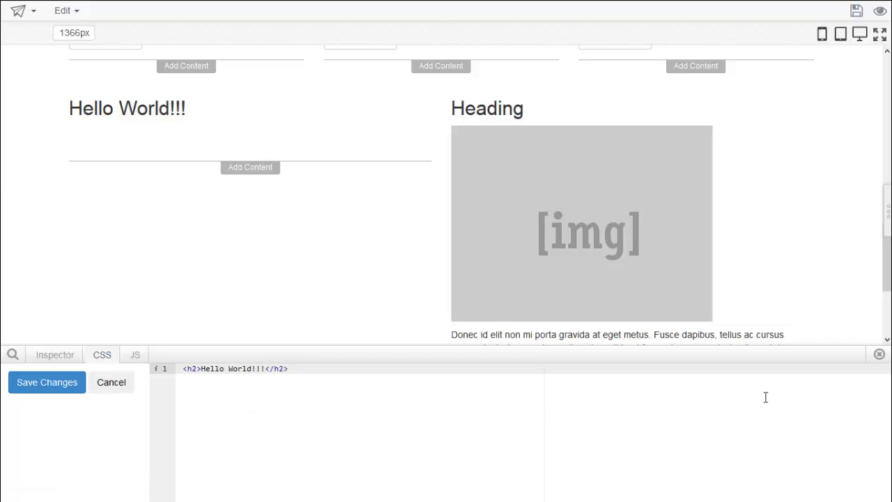
{"action": "left_click", "coordinate": [879, 354]}
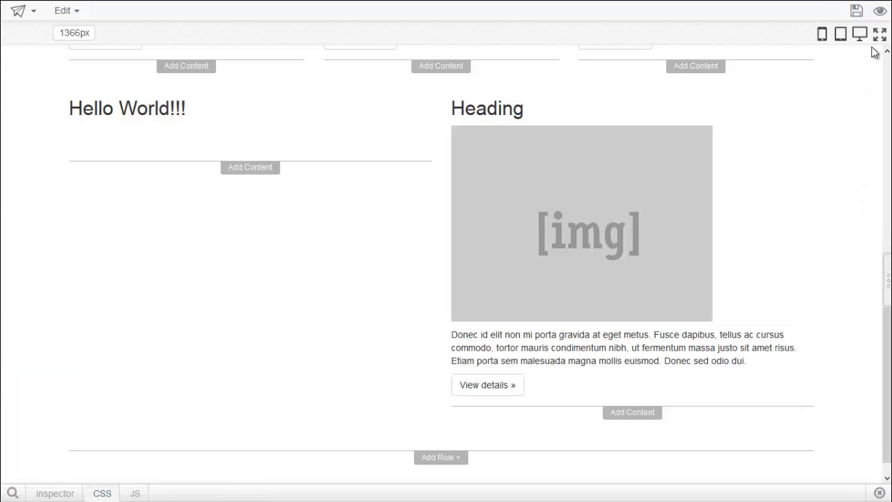
Preview the page without editing controls and look through its content from the footer upward.
{"action": "left_click", "coordinate": [880, 17]}
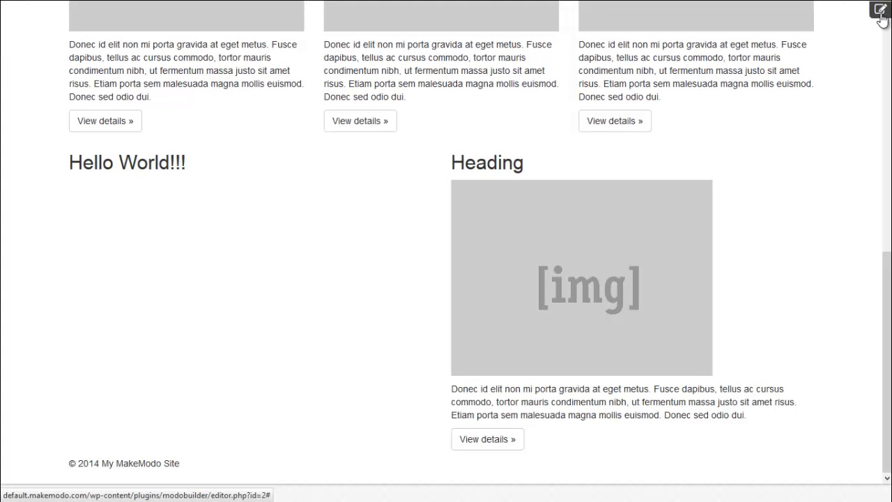
{"action": "scroll", "coordinate": [888, 237], "scroll_direction": "up", "scroll_amount": 1}
{"action": "scroll", "coordinate": [889, 236], "scroll_direction": "up", "scroll_amount": 7}
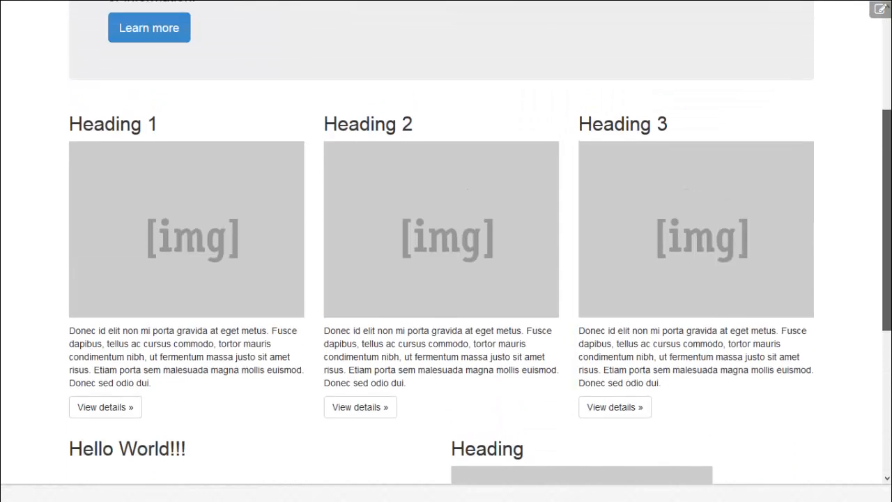
Leave the preview and shrink the page canvas to the 320px phone width.
{"action": "left_click", "coordinate": [881, 10]}
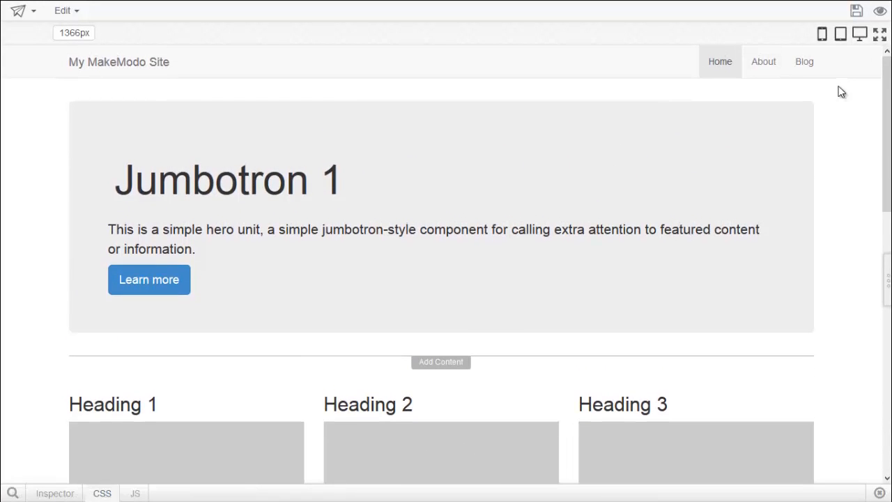
{"action": "left_click", "coordinate": [822, 35]}
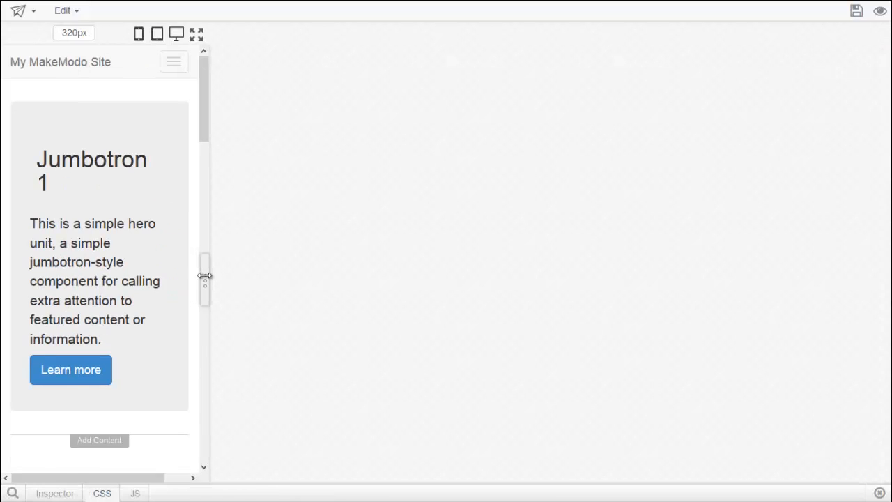
{"action": "mouse_move", "coordinate": [204, 274]}
{"action": "left_mouse_down"}
{"action": "mouse_move", "coordinate": [396, 279]}
{"action": "mouse_move", "coordinate": [195, 268]}
{"action": "left_mouse_up"}
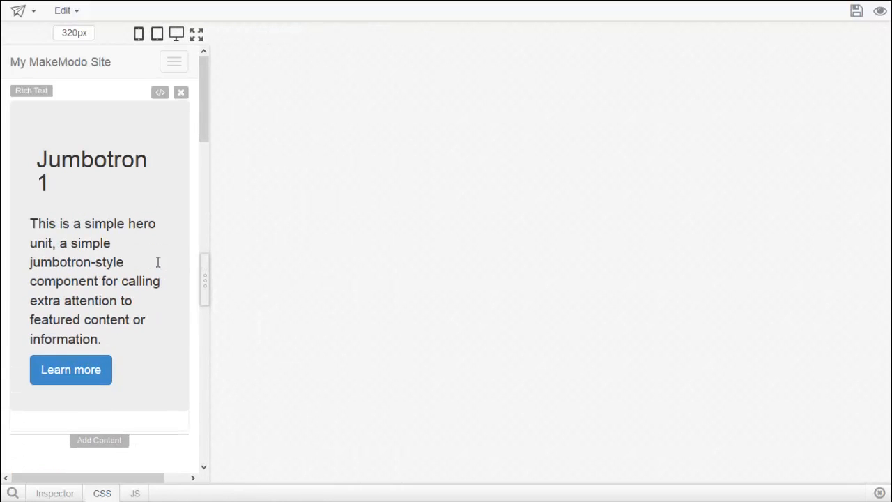
Inspect the "Jumbotron 1" heading and set its font-size to 26px.
{"action": "left_click", "coordinate": [13, 492]}
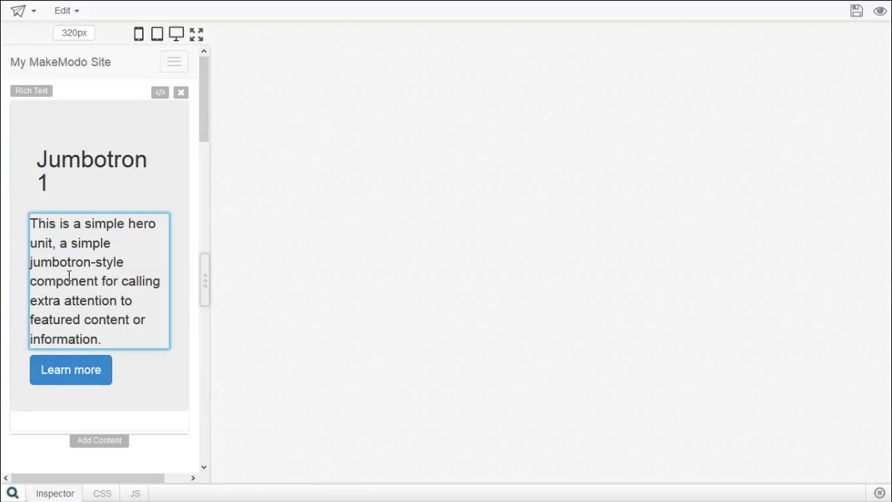
{"action": "left_click", "coordinate": [79, 158]}
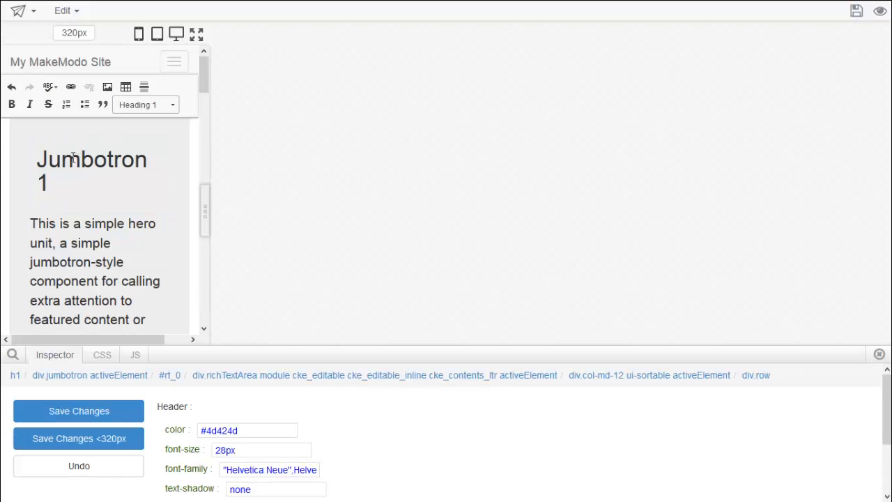
{"action": "left_click", "coordinate": [15, 167]}
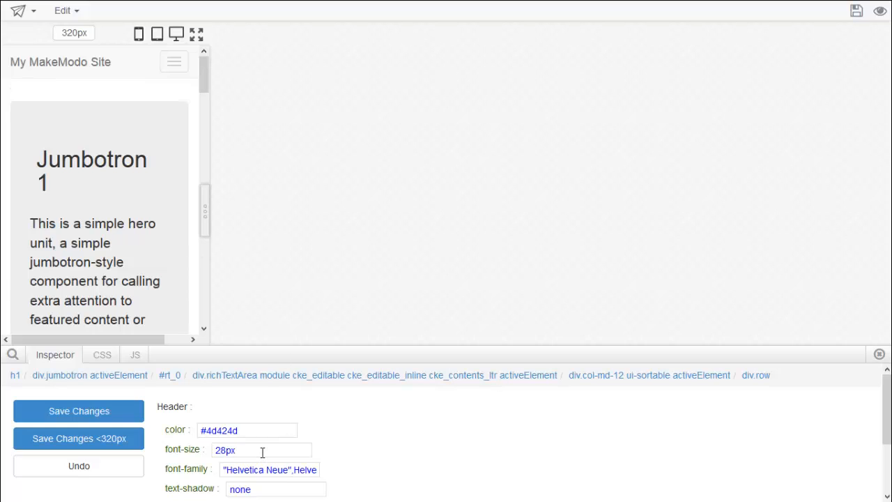
{"action": "key", "text": "Down"}
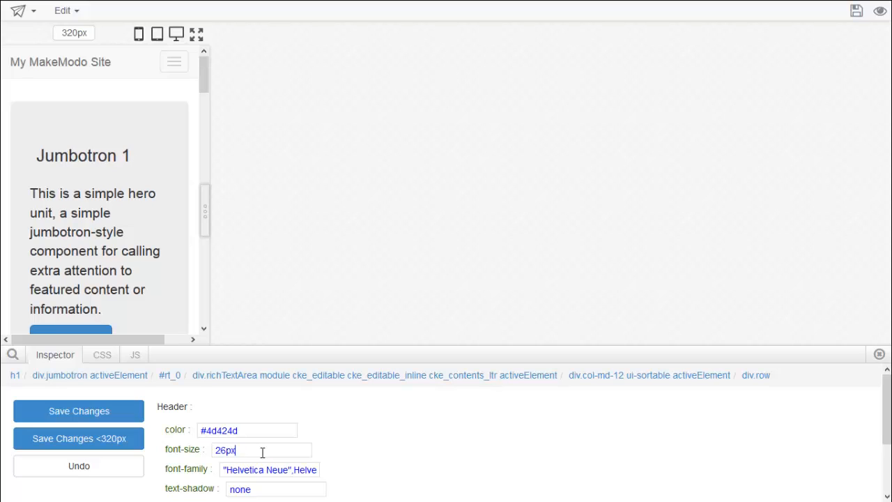
Set the "Jumbotron 1" heading's color to #bd37bd and save the style changes for the <320px width only.
{"action": "left_click", "coordinate": [257, 430]}
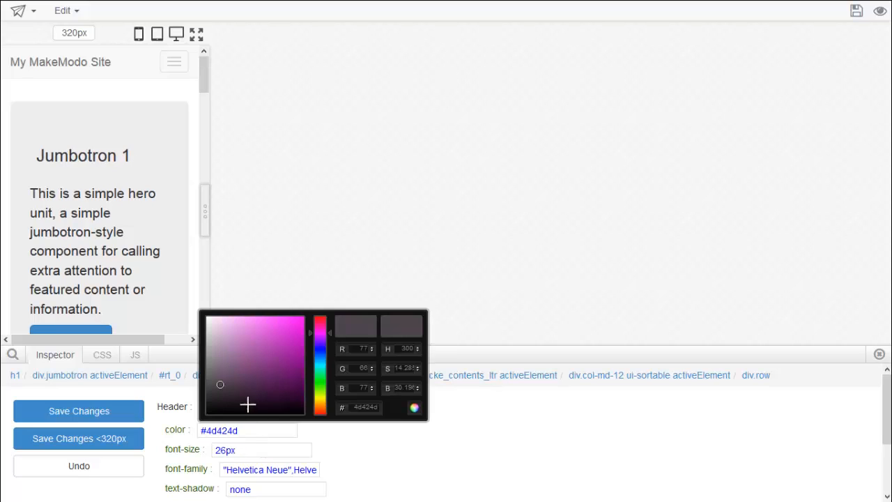
{"action": "left_click_drag", "start_coordinate": [234, 377], "coordinate": [276, 341]}
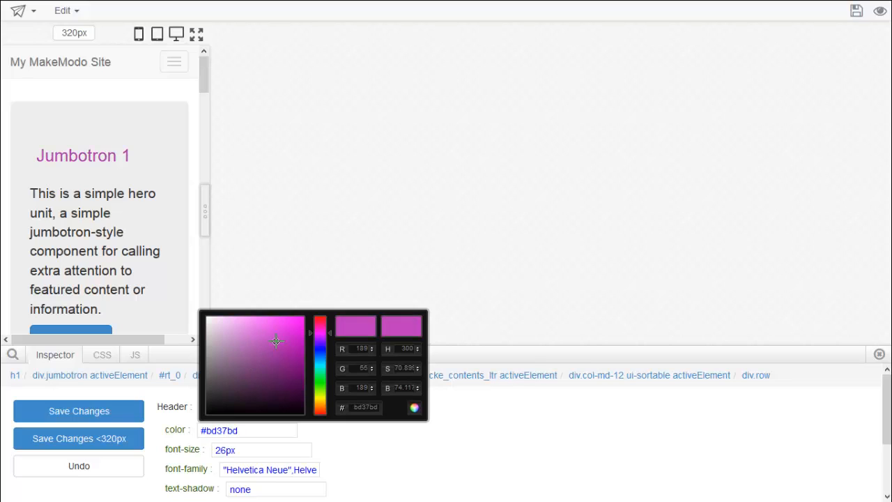
{"action": "left_click", "coordinate": [158, 432]}
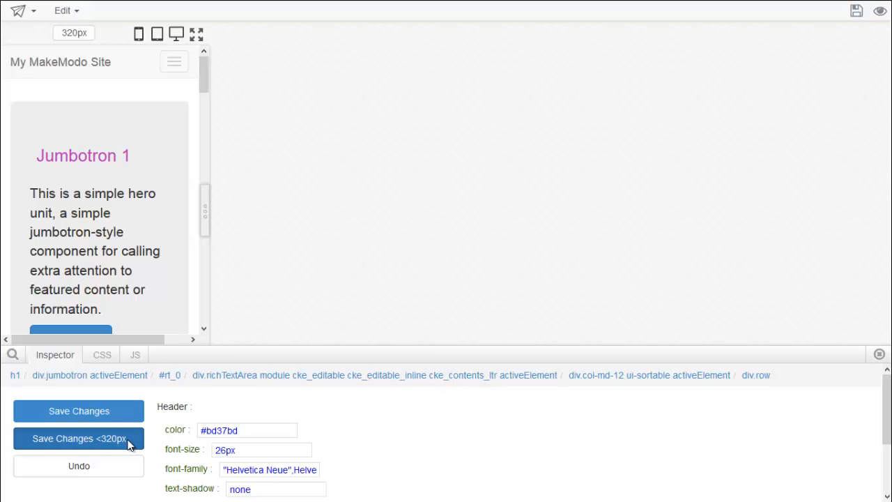
{"action": "left_click", "coordinate": [128, 439]}
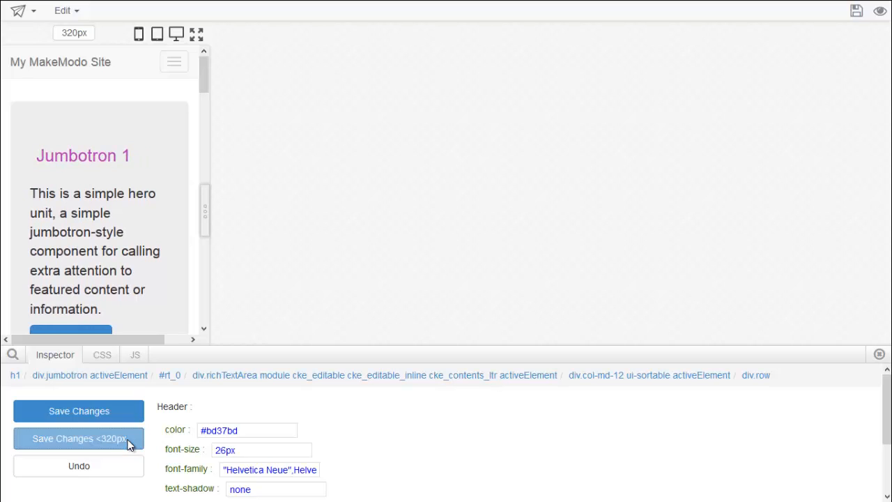
Compare the heading at a canvas width of about 1044px and at 320px, and examine its rule in the page's media queries.
{"action": "left_click_drag", "start_coordinate": [205, 211], "coordinate": [675, 250]}
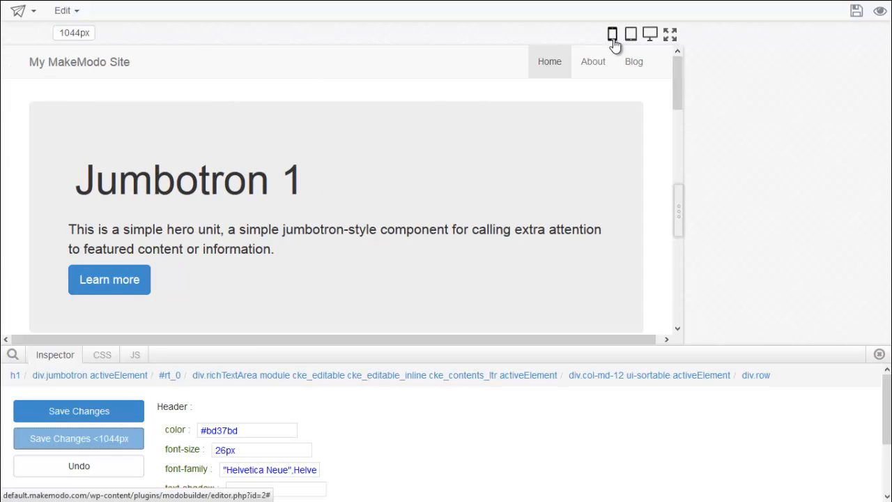
{"action": "left_click", "coordinate": [612, 35]}
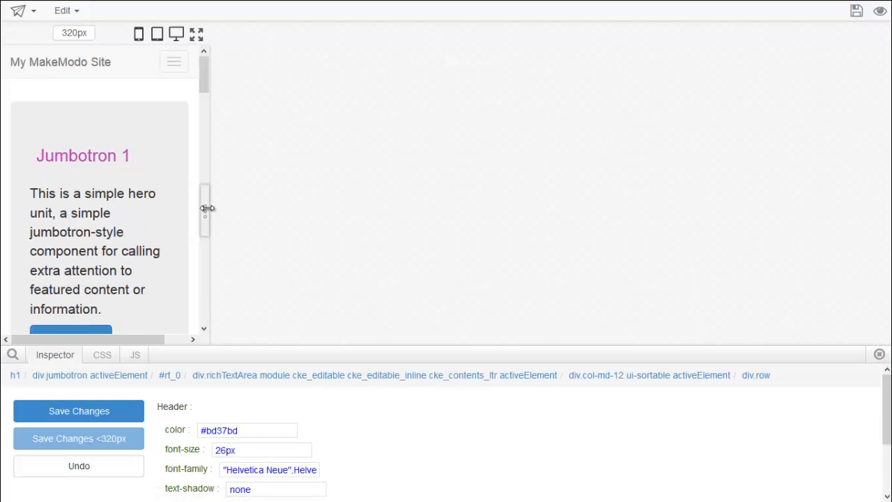
{"action": "left_click_drag", "start_coordinate": [210, 210], "coordinate": [173, 207]}
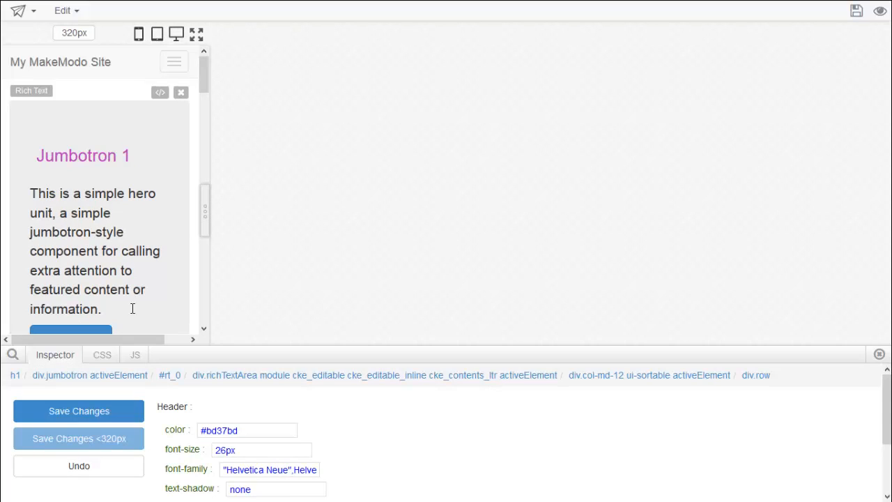
{"action": "left_click", "coordinate": [105, 357]}
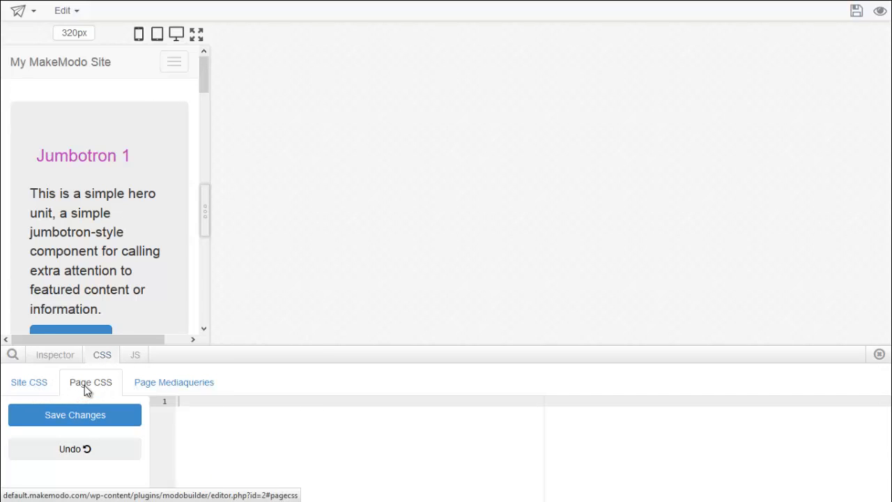
{"action": "left_click", "coordinate": [149, 391]}
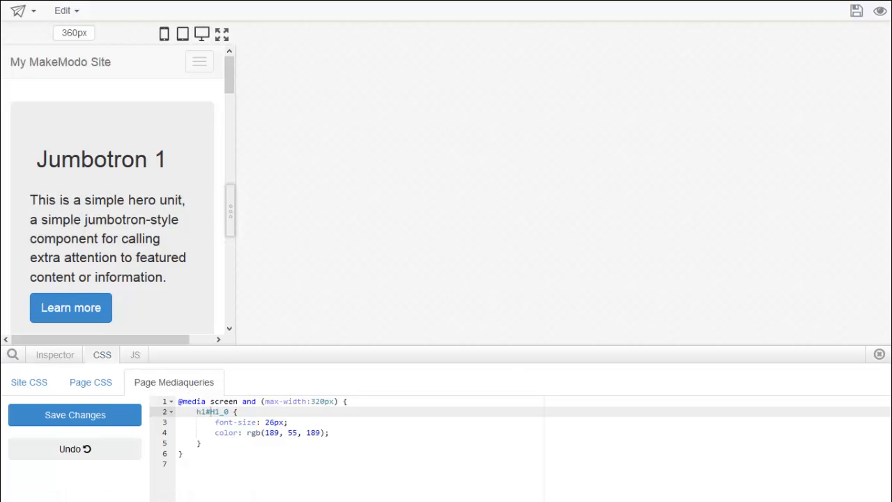
{"action": "left_click", "coordinate": [108, 392]}
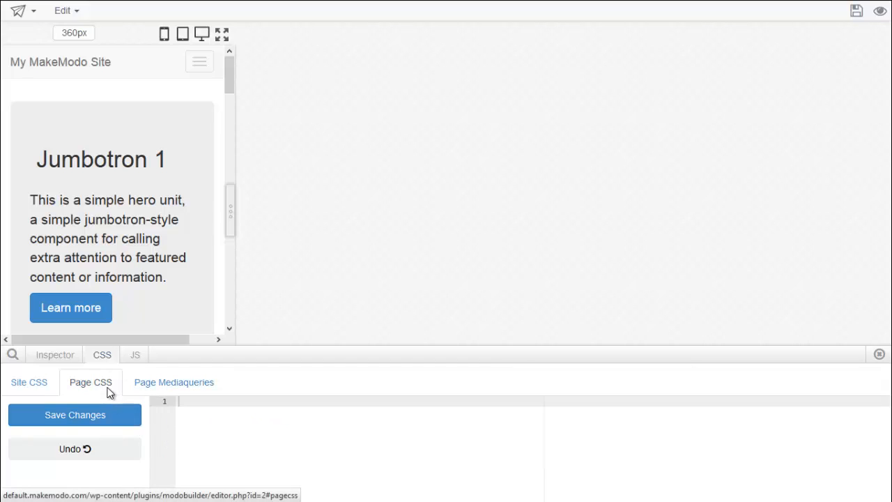
{"action": "left_click", "coordinate": [187, 402]}
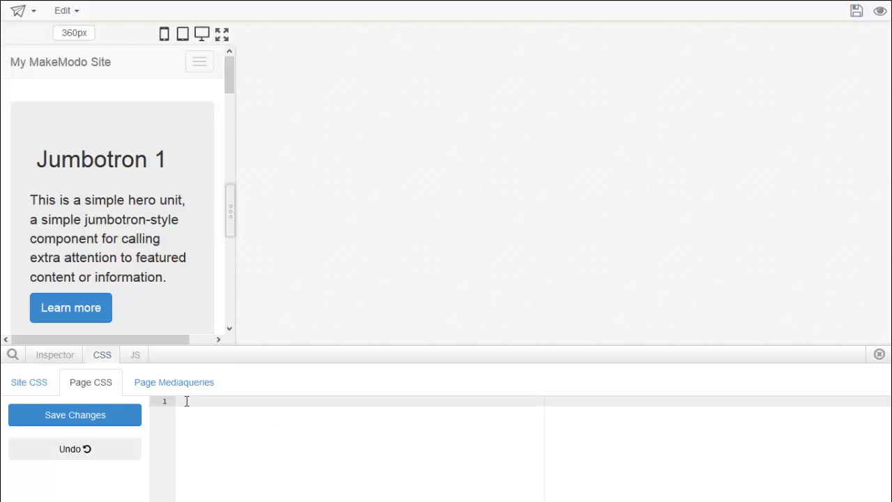
{"action": "type", "text": "@primaryColor : red;"}
{"action": "key", "text": "Return"}
{"action": "key", "text": "Return"}
{"action": "type", "text": "body"}
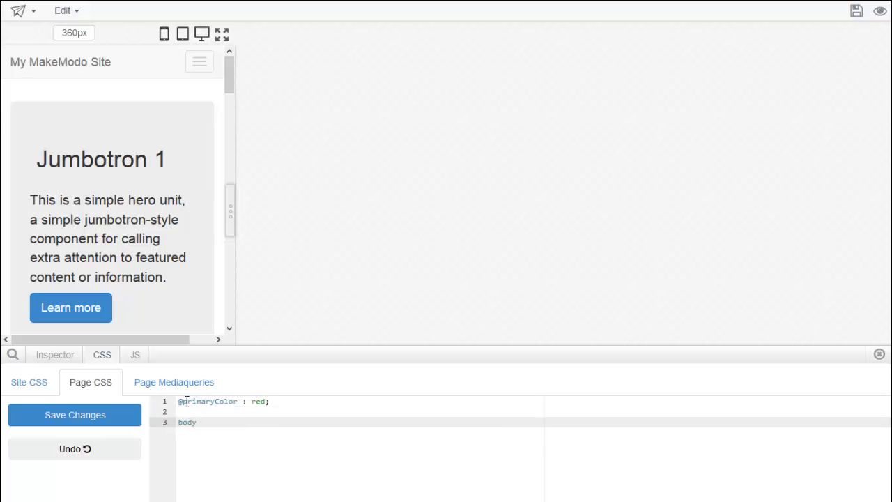
{"action": "type", "text": " {"}
{"action": "key", "text": "Return"}
{"action": "type", "text": "back"}
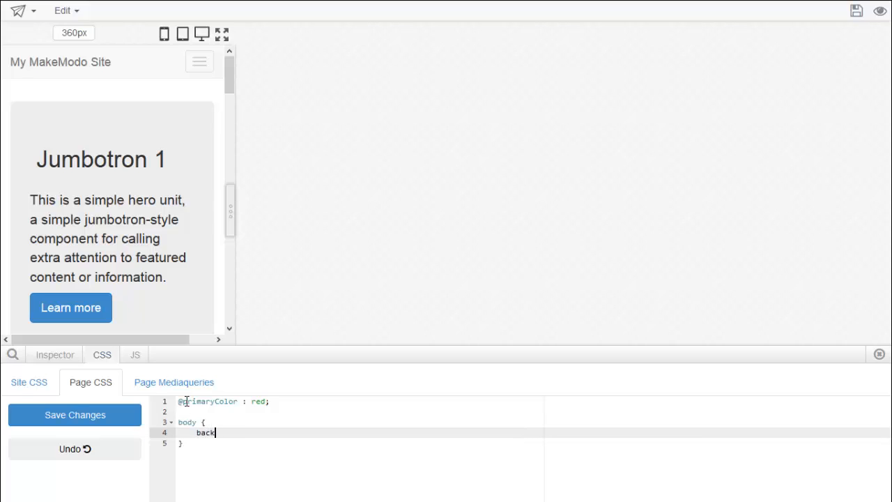
{"action": "type", "text": "ground:@primaryColor;"}
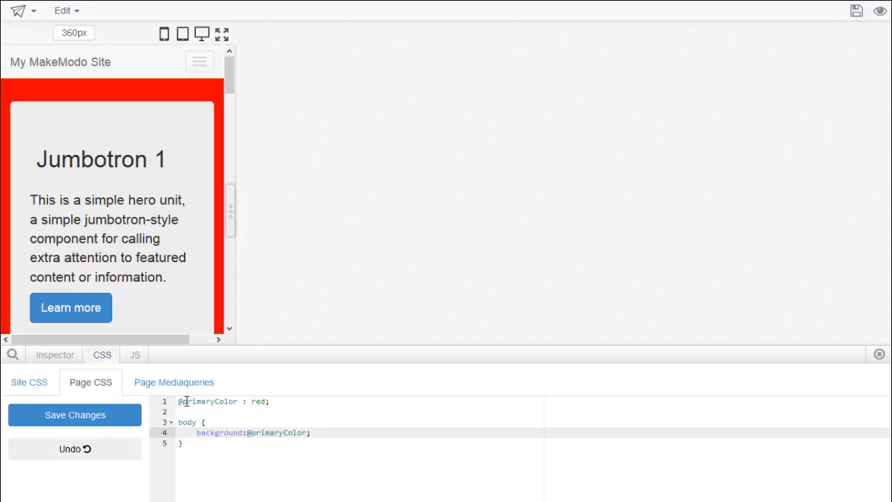
{"action": "key", "text": "Up"}
{"action": "key", "text": "Up"}
{"action": "key", "text": "Up"}
{"action": "key", "text": "Left"}
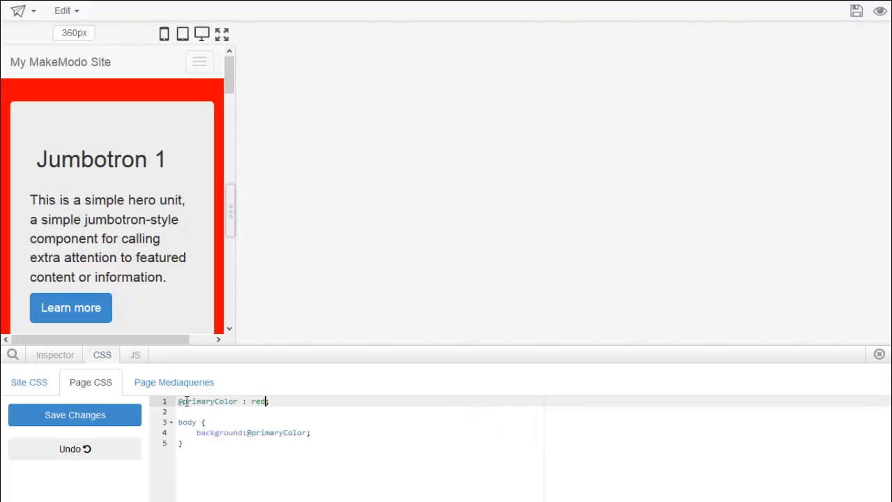
{"action": "key", "text": "ctrl+shift+Left"}
{"action": "type", "text": "blue"}
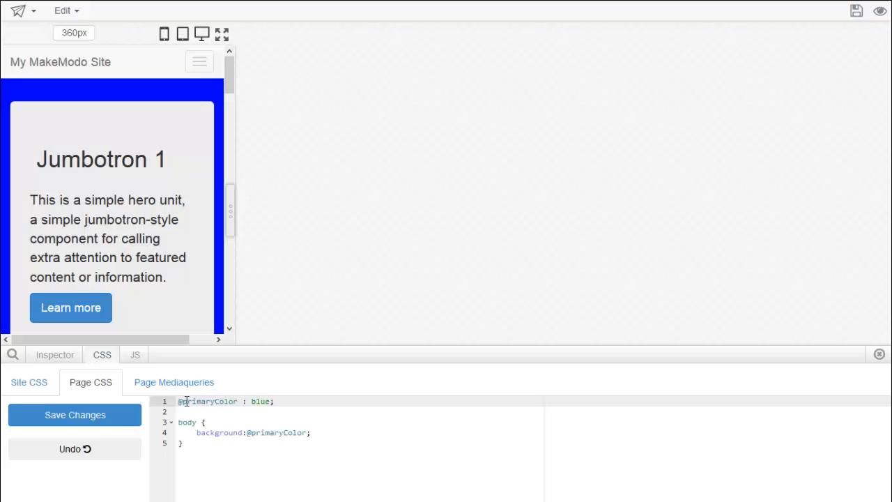
{"action": "left_click", "coordinate": [187, 384]}
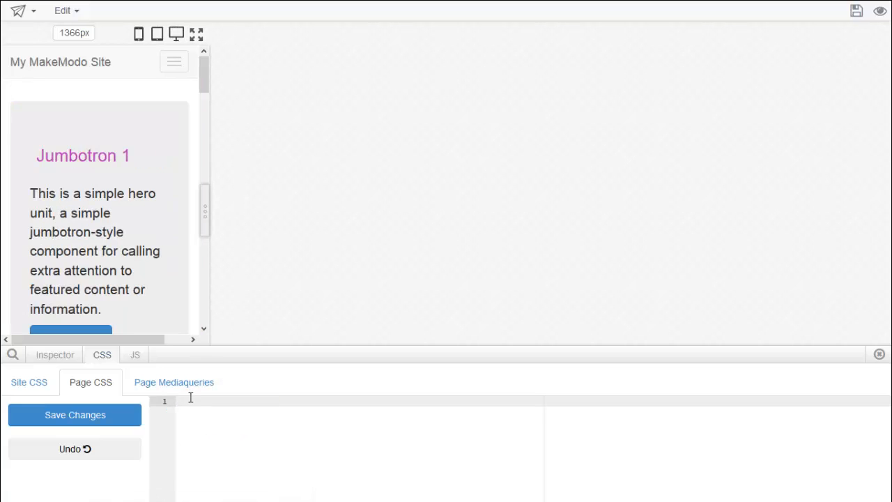
Write an empty $(document).ready(function() { }); block in the page's JavaScript code.
{"action": "left_click", "coordinate": [140, 361]}
{"action": "left_click", "coordinate": [200, 373]}
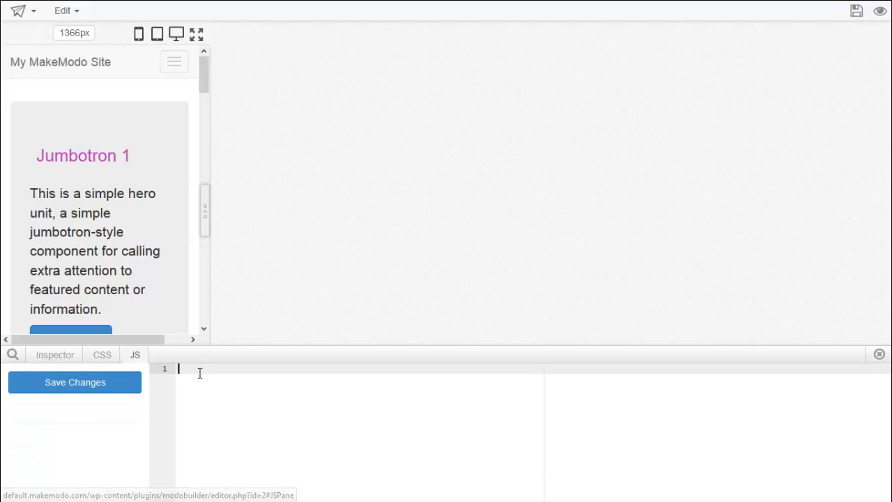
{"action": "type", "text": "$(docume"}
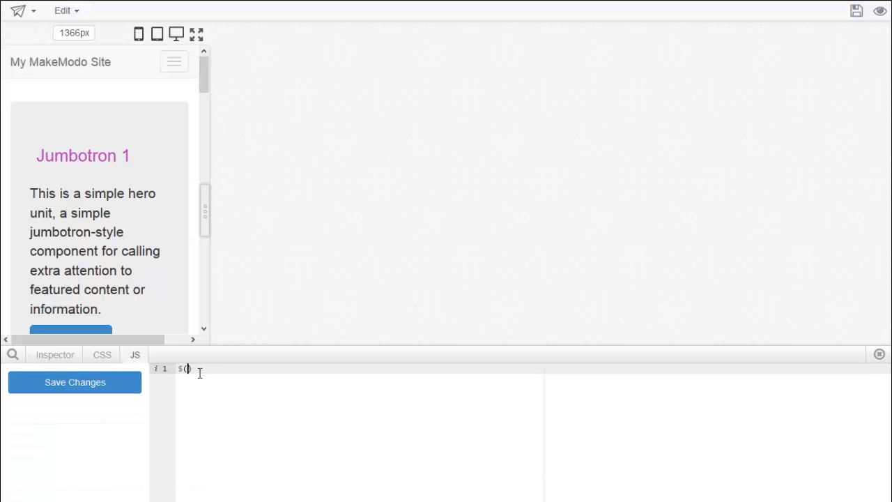
{"action": "type", "text": "nt).ready(function() {"}
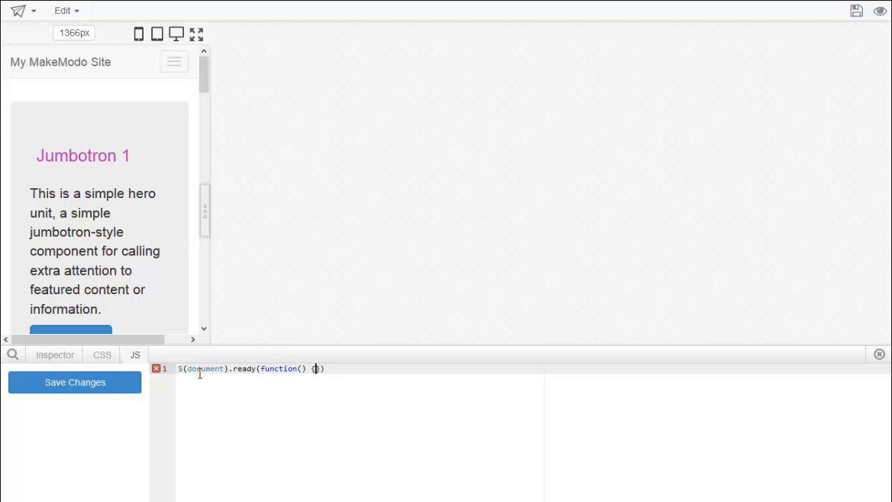
{"action": "key", "text": "Return"}
{"action": "key", "text": "Down"}
{"action": "type", "text": ";"}
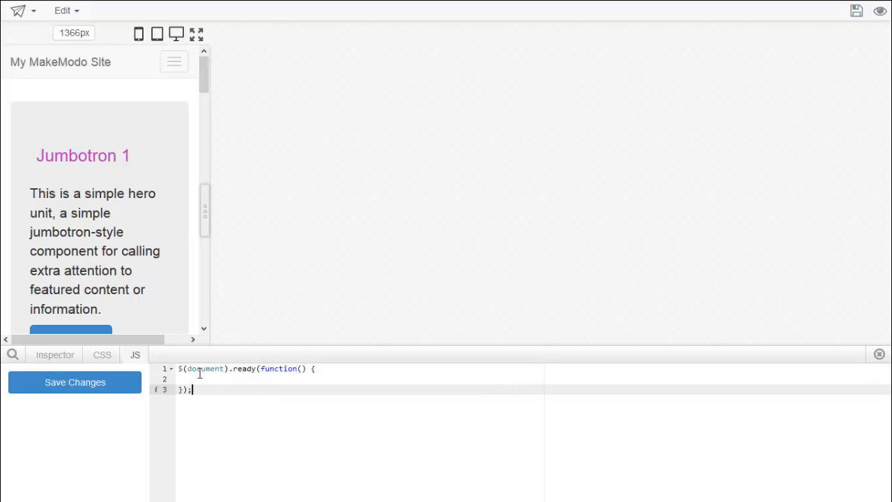
Add alert("Welcome!!!"); inside the document-ready function and save the JavaScript changes.
{"action": "key", "text": "Up"}
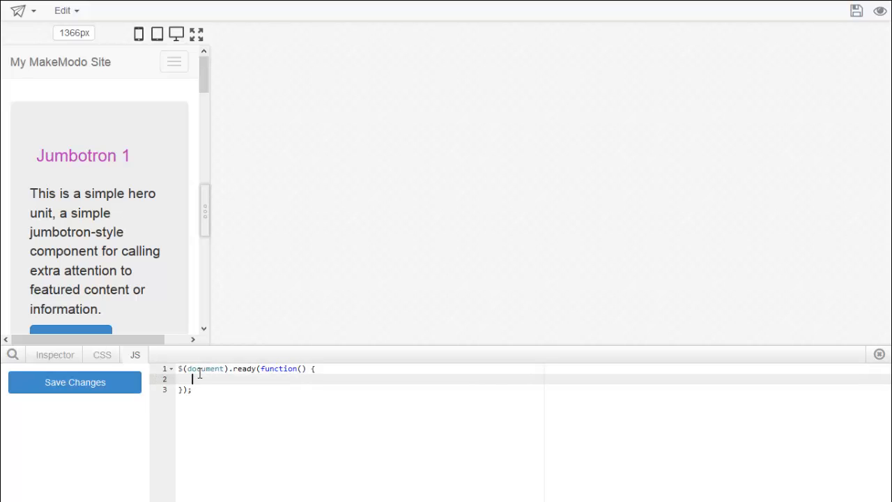
{"action": "type", "text": "alert(\"We;co"}
{"action": "key", "text": "BackSpace"}
{"action": "key", "text": "BackSpace"}
{"action": "type", "text": "come!!!"}
{"action": "key", "text": "Right"}
{"action": "key", "text": "Right"}
{"action": "type", "text": ";"}
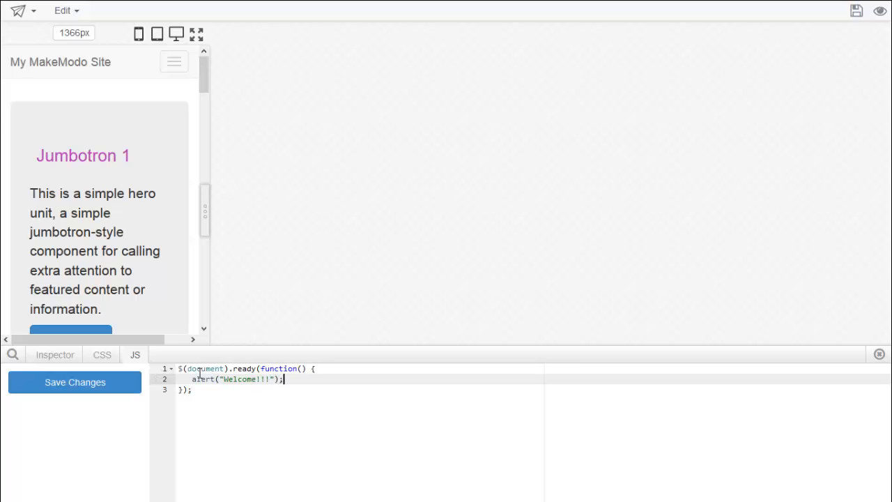
{"action": "left_click", "coordinate": [136, 387]}
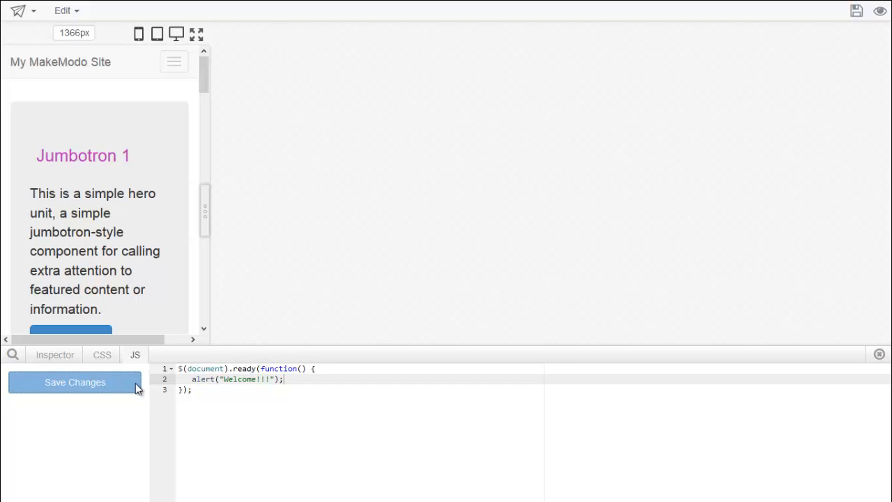